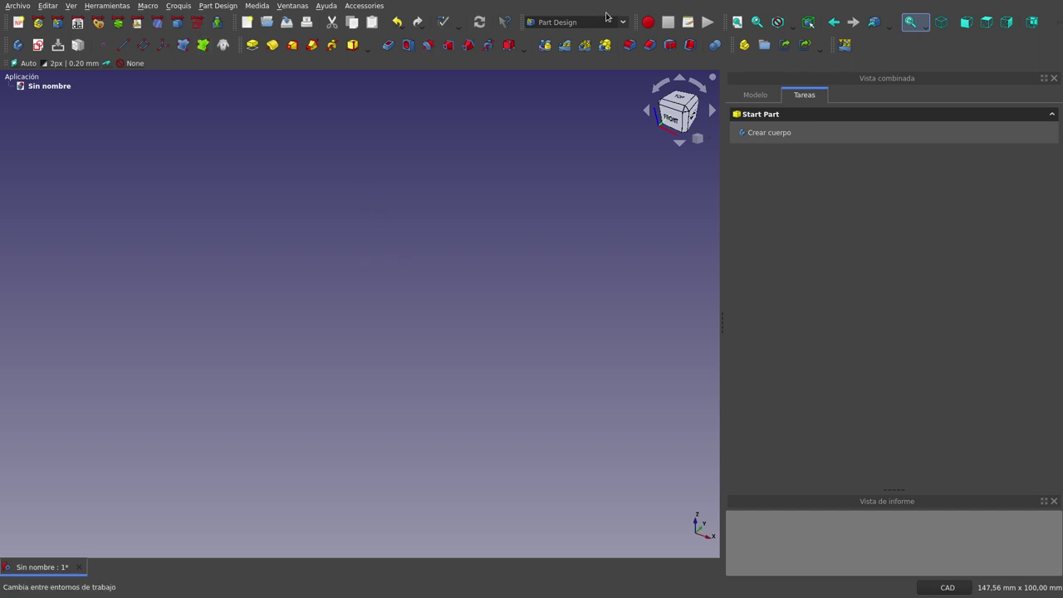
Switch to the Sketcher workbench and start a new sketch
left_click(197, 22)
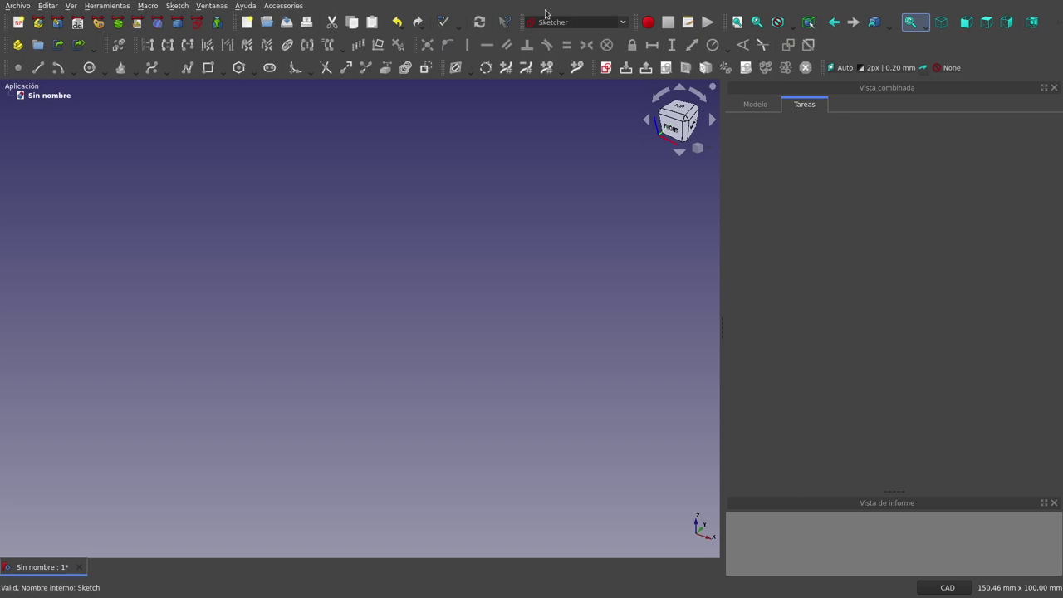
left_click(605, 69)
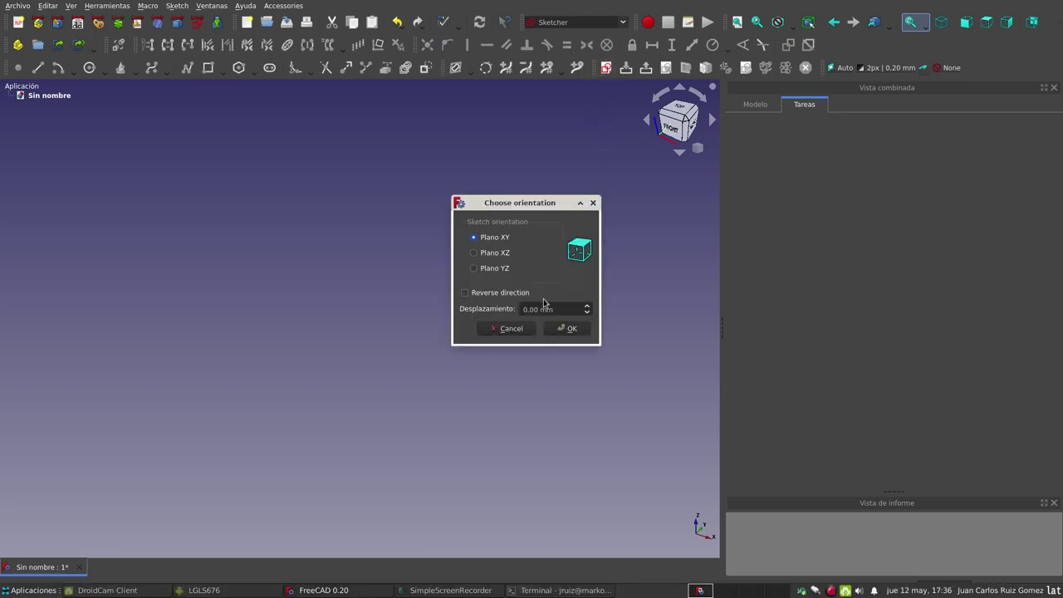
Place the sketch on the XY plane and draw an arc from its centre, start and end points
left_click(572, 328)
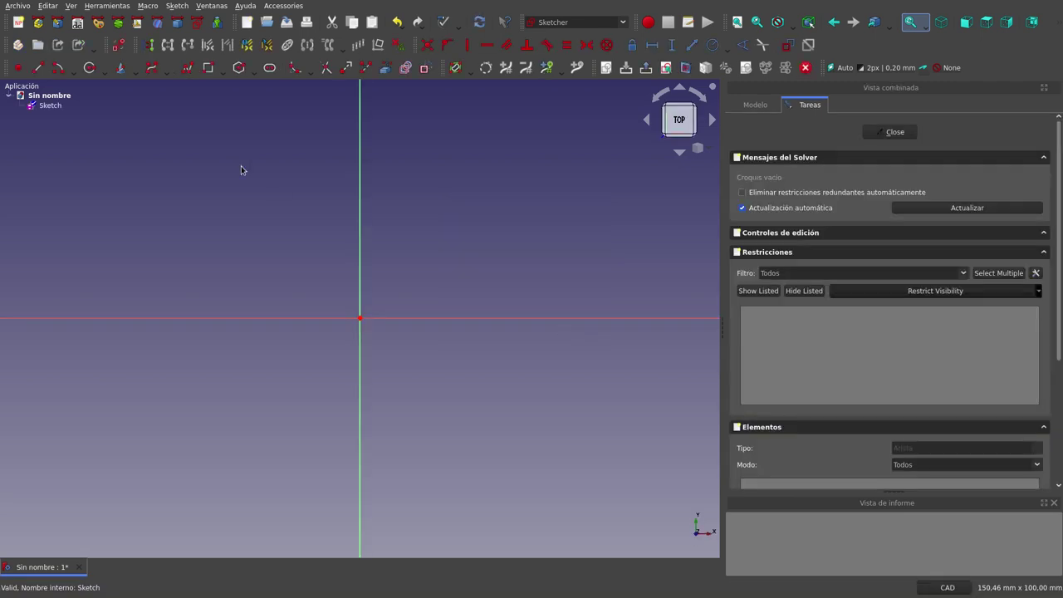
left_click(56, 73)
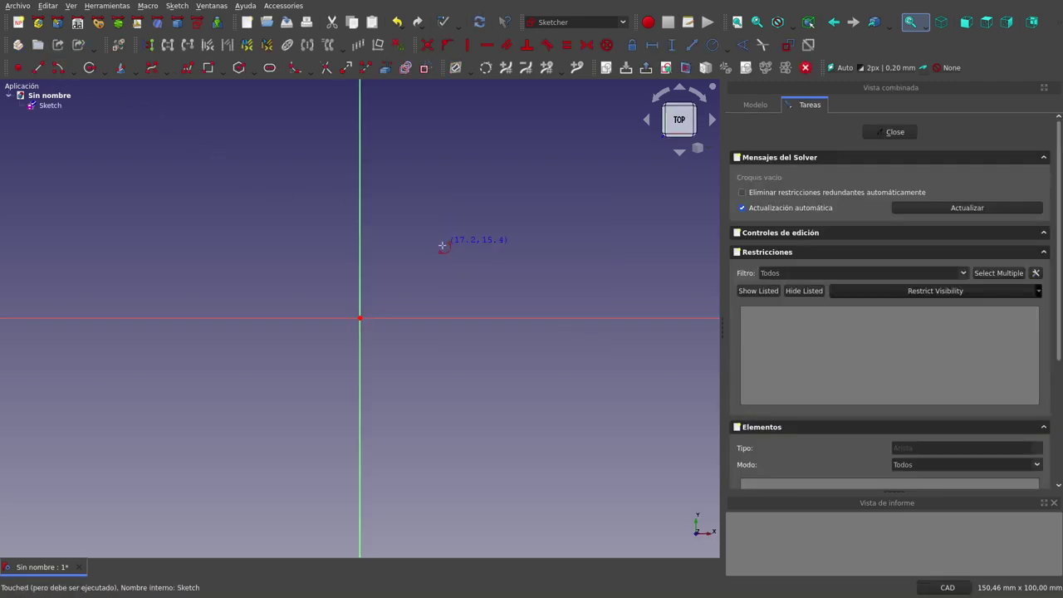
left_click(405, 288)
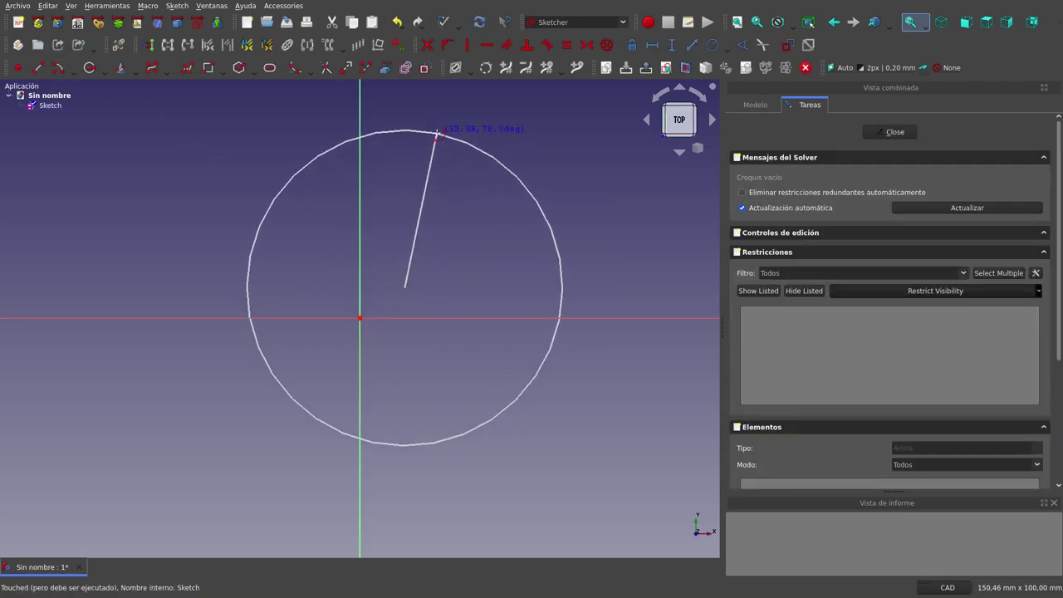
left_click(438, 133)
left_click(558, 193)
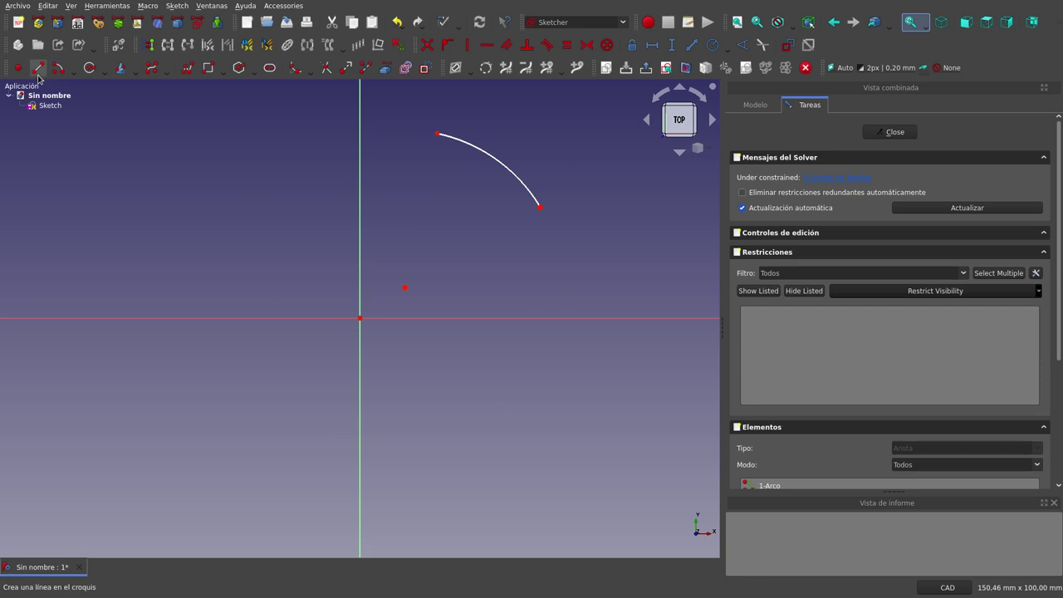
Draw two lines from the arc's centre to each of its ends, then close the sketch
left_click(37, 75)
left_click(404, 287)
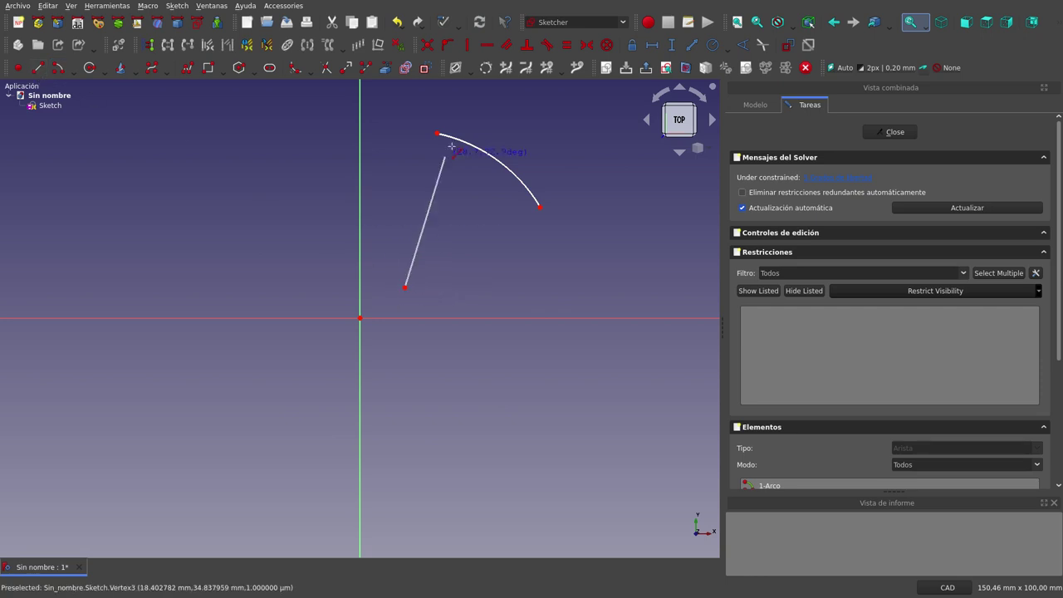
left_click(437, 133)
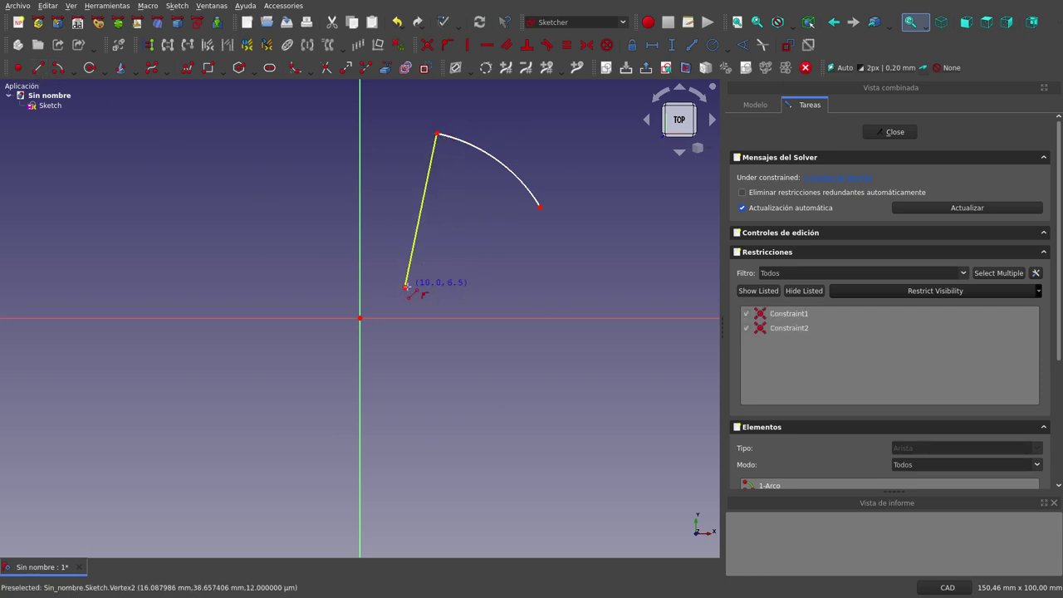
left_click(406, 287)
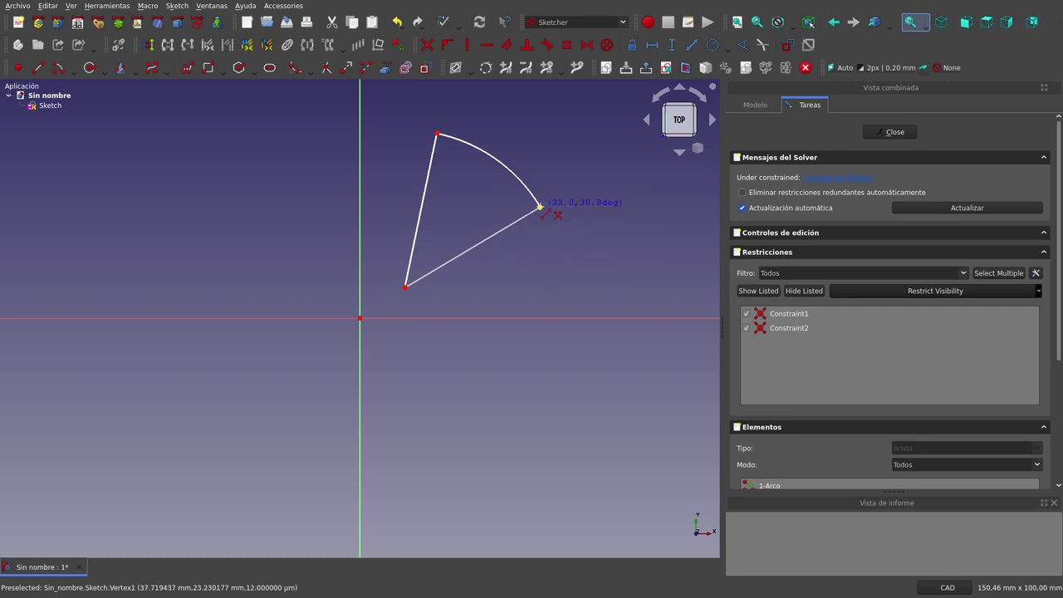
left_click(540, 206)
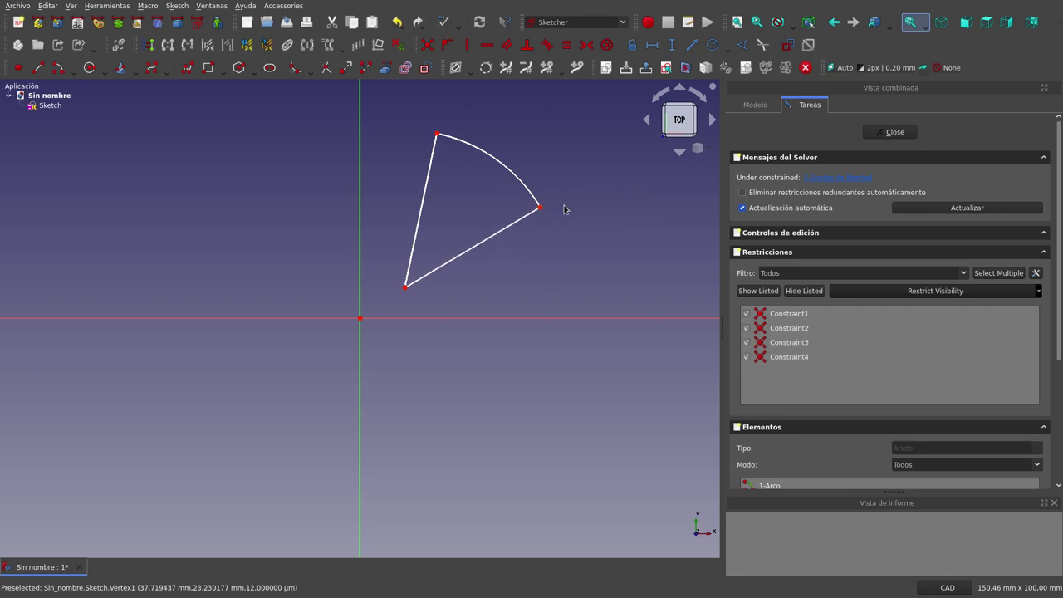
left_click(893, 134)
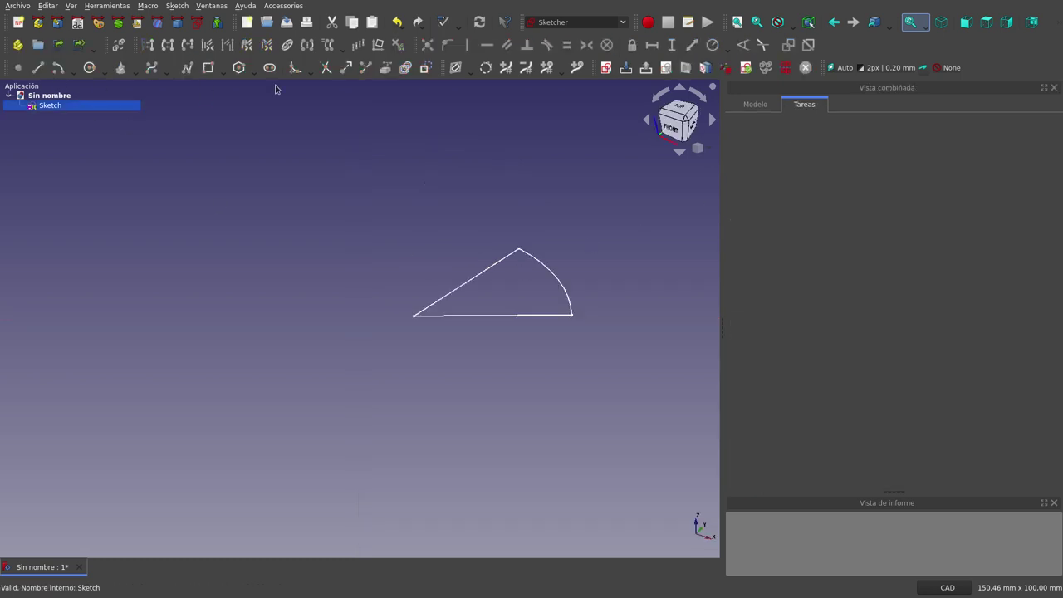
With the document selected, create Sketch001 on the XY plane
left_click(75, 97)
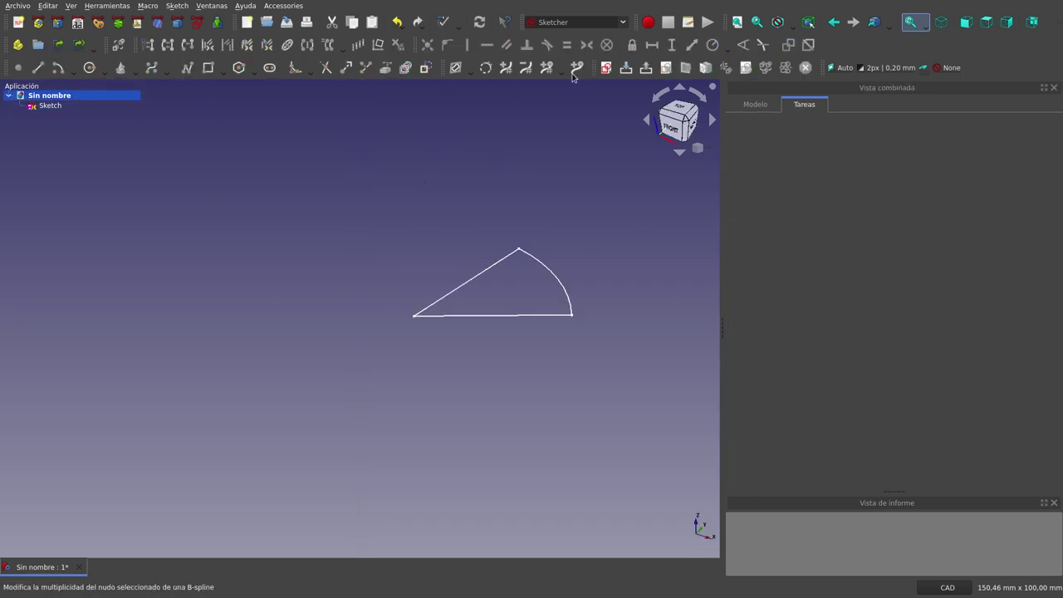
left_click(606, 68)
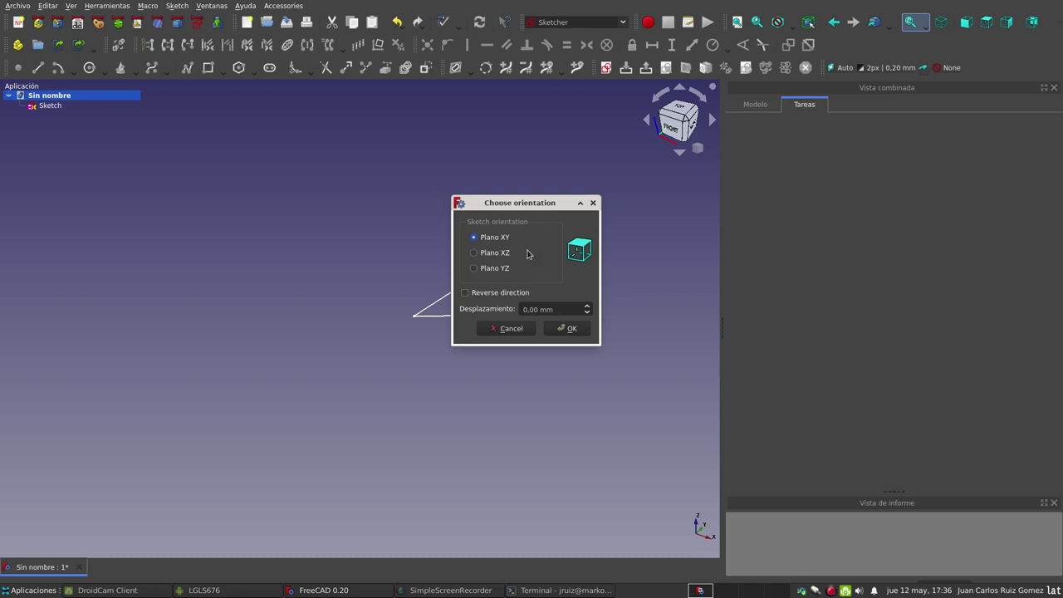
left_click(567, 327)
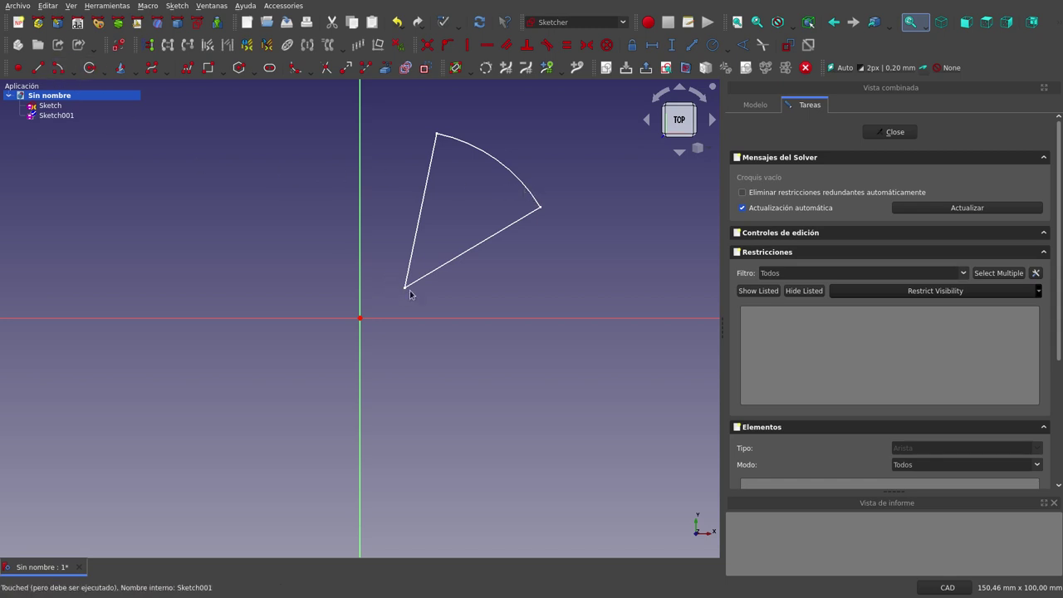
Link the first sketch's arc into Sketch001 as external geometry, then zoom in
left_click(387, 75)
left_click(509, 171)
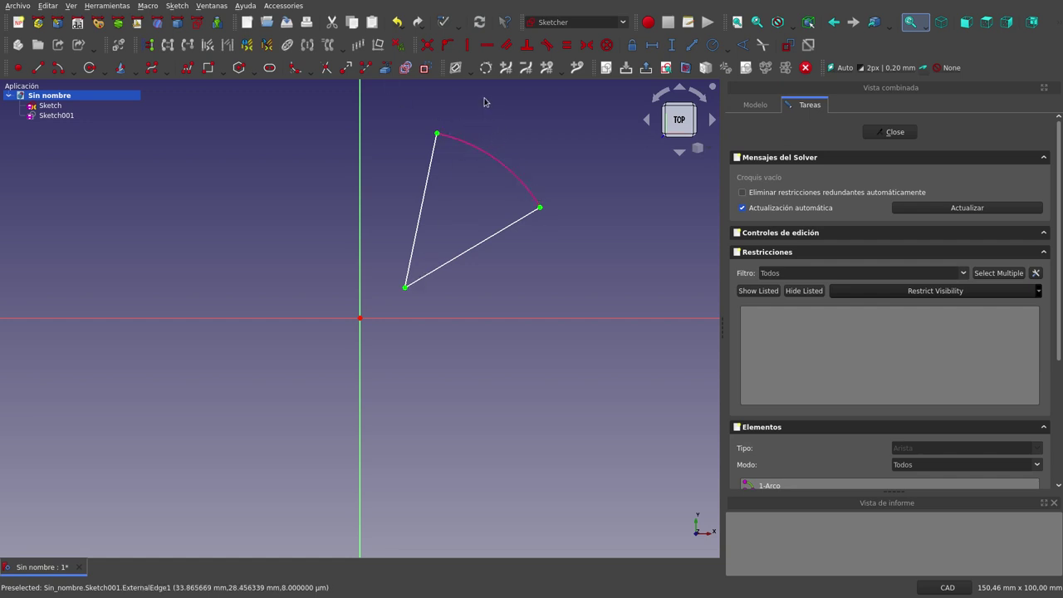
scroll(484, 98, "up", 2)
scroll(484, 98, "up", 1)
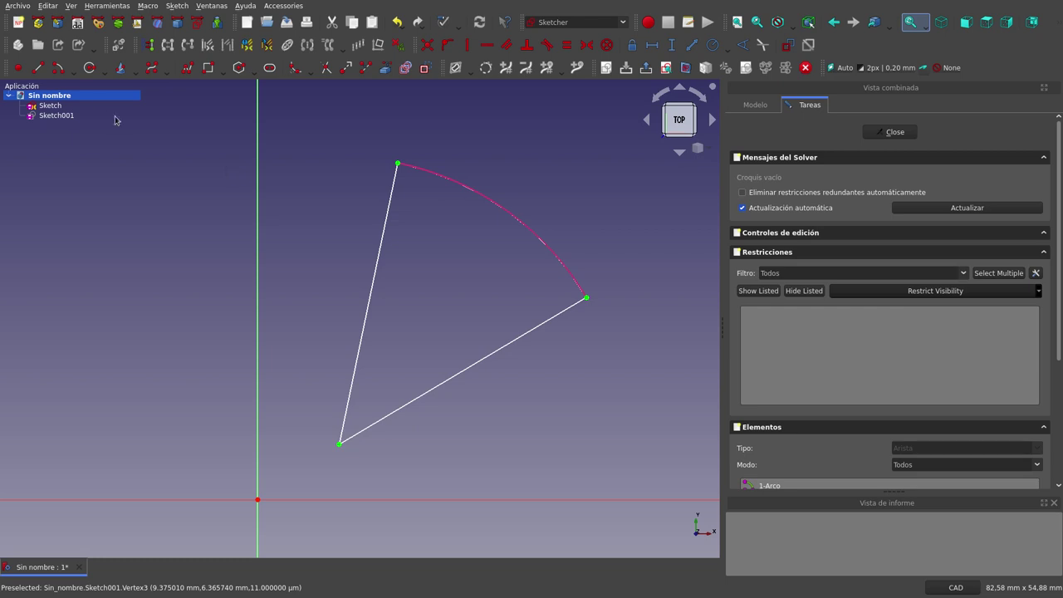
Draw lines from the top vertex and the arc's right end to the lower vertex, then centre an arc there
left_click(39, 73)
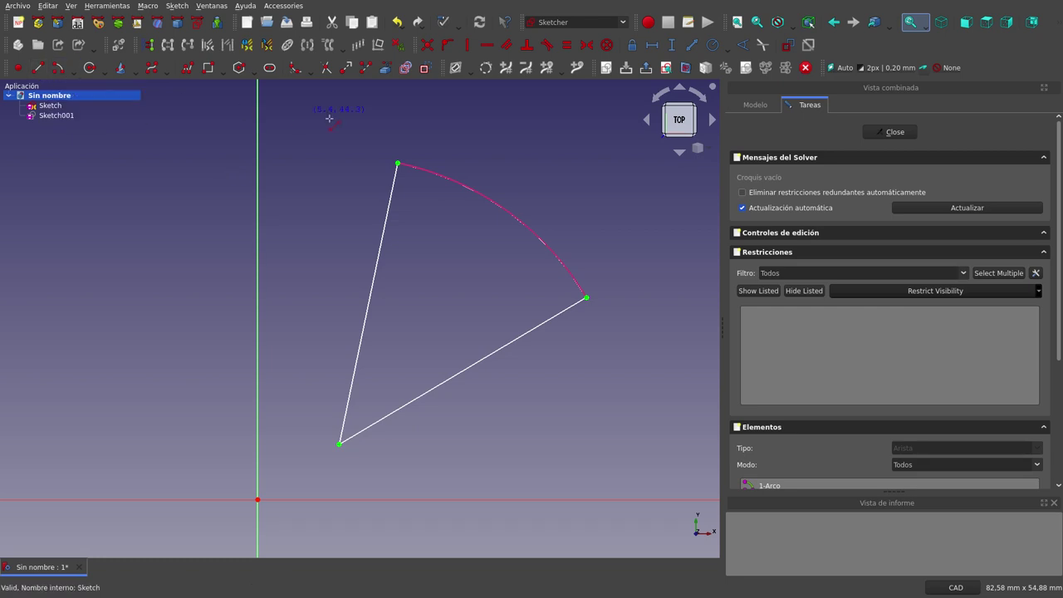
left_click(397, 163)
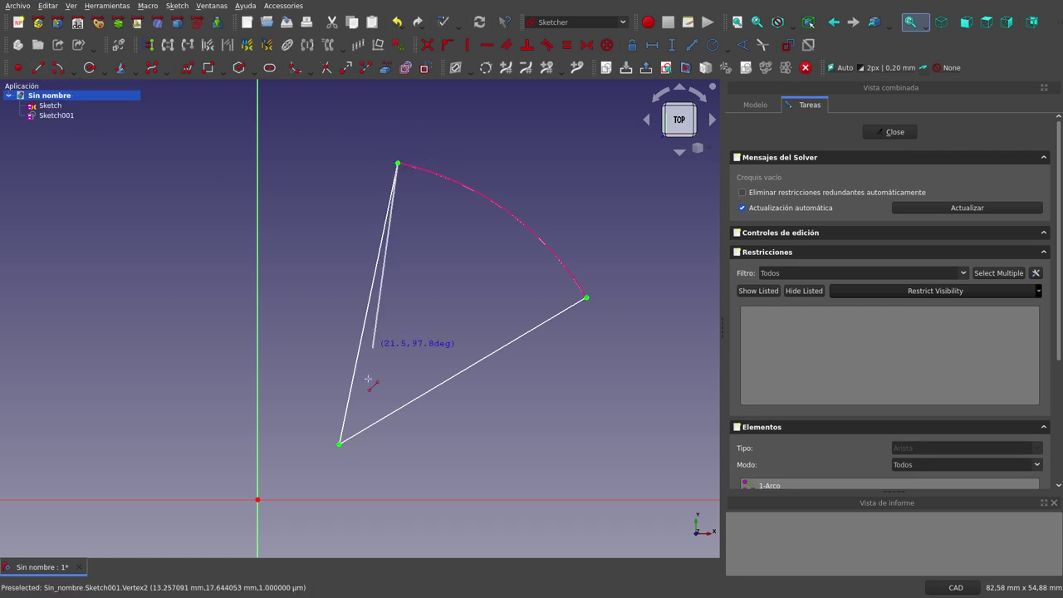
left_click(339, 443)
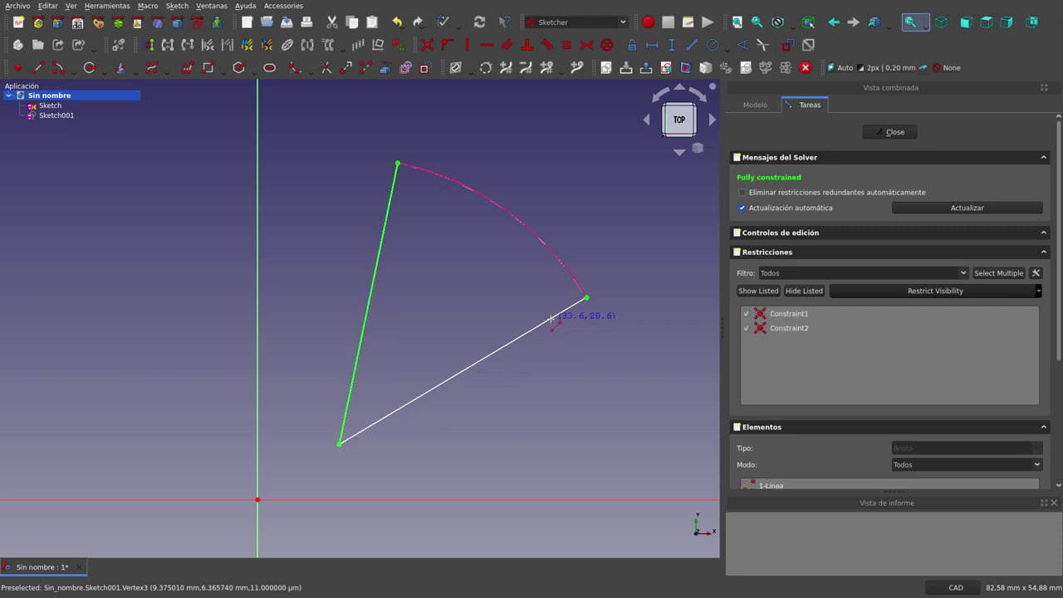
left_click(586, 297)
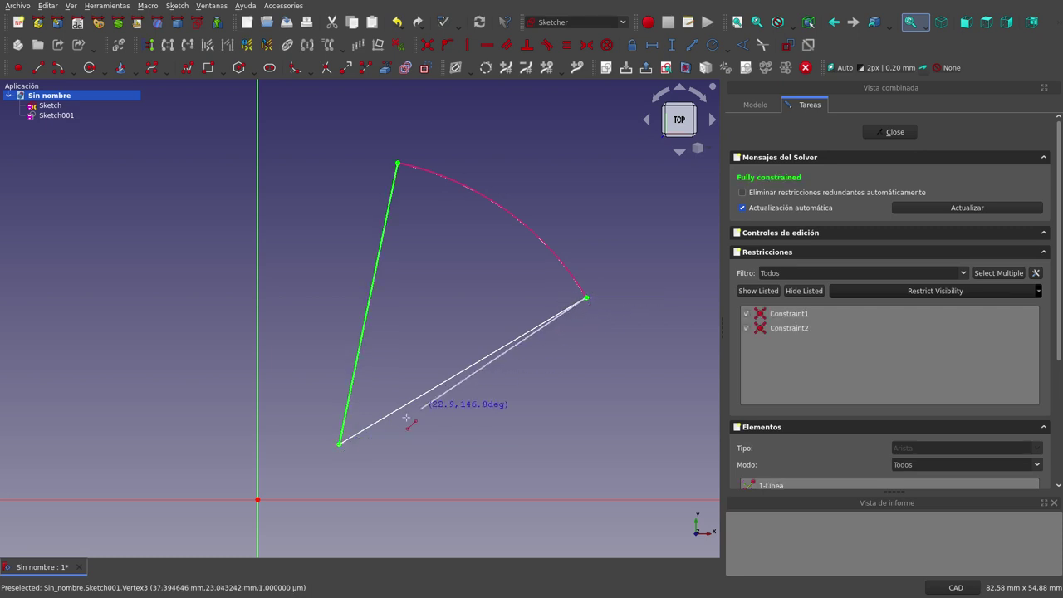
left_click(339, 444)
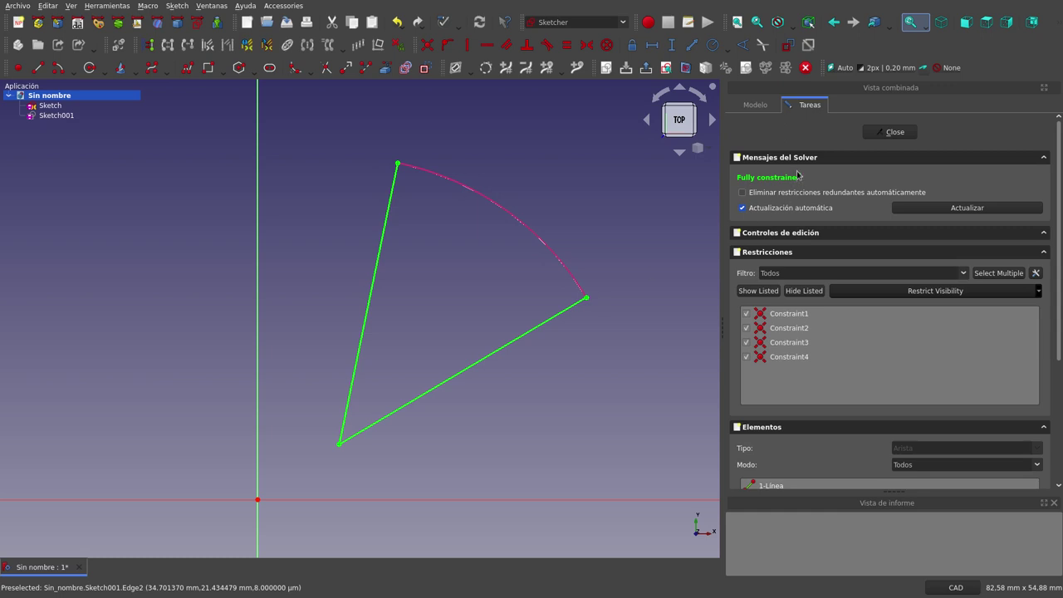
left_click(71, 78)
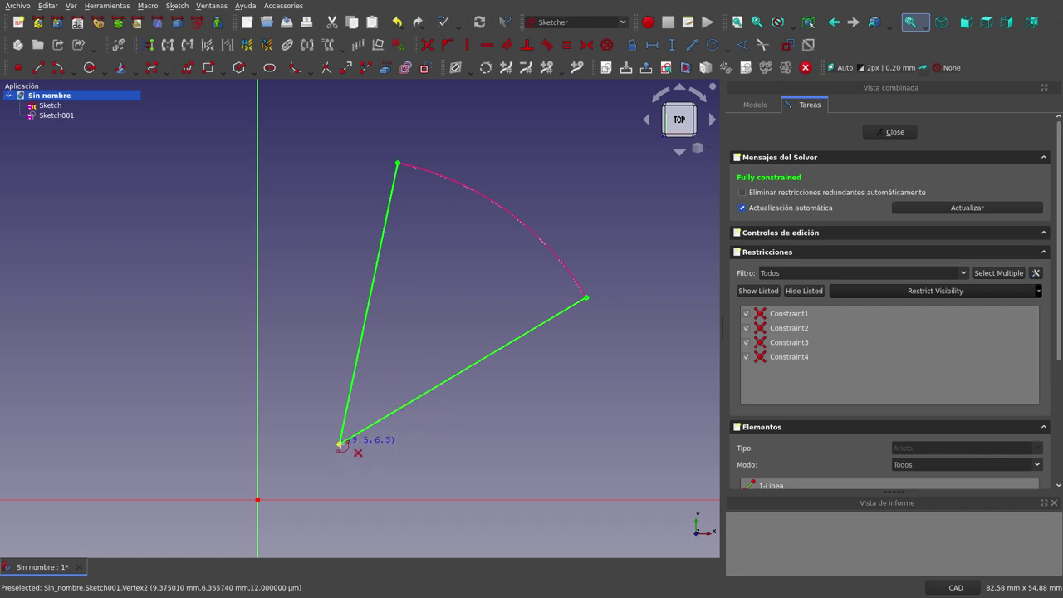
left_click(339, 444)
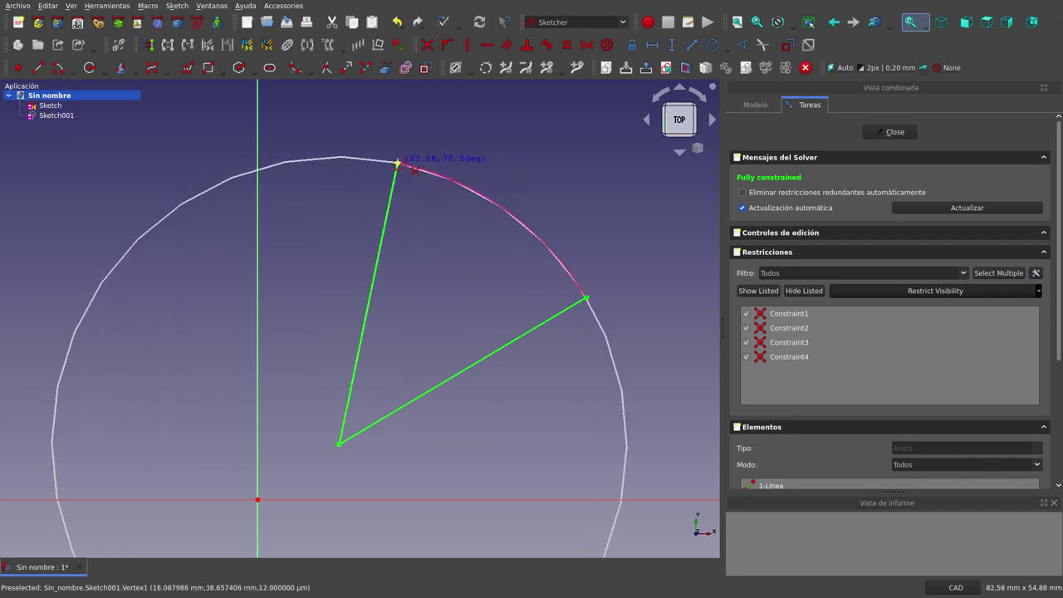
Draw a trial arc from the top vertex, pin its end onto the right line, then delete it
left_click(397, 163)
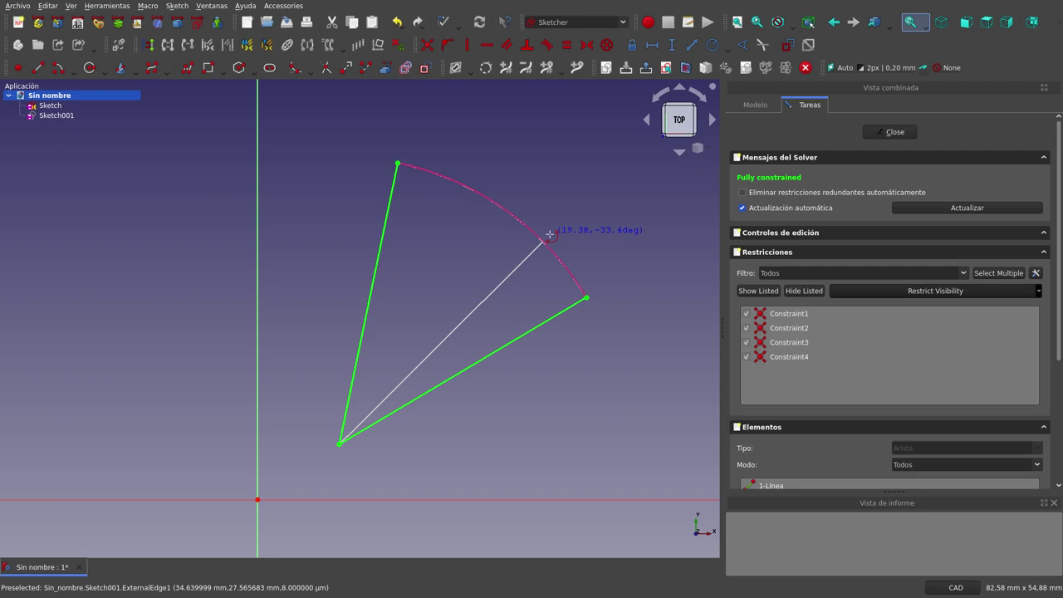
left_click(548, 234)
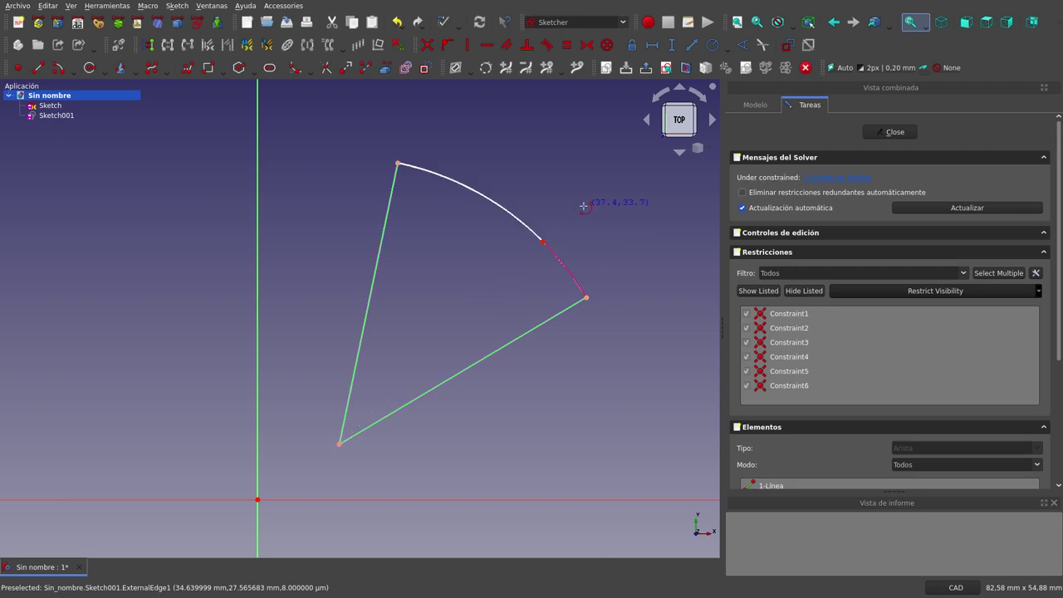
left_click(542, 243)
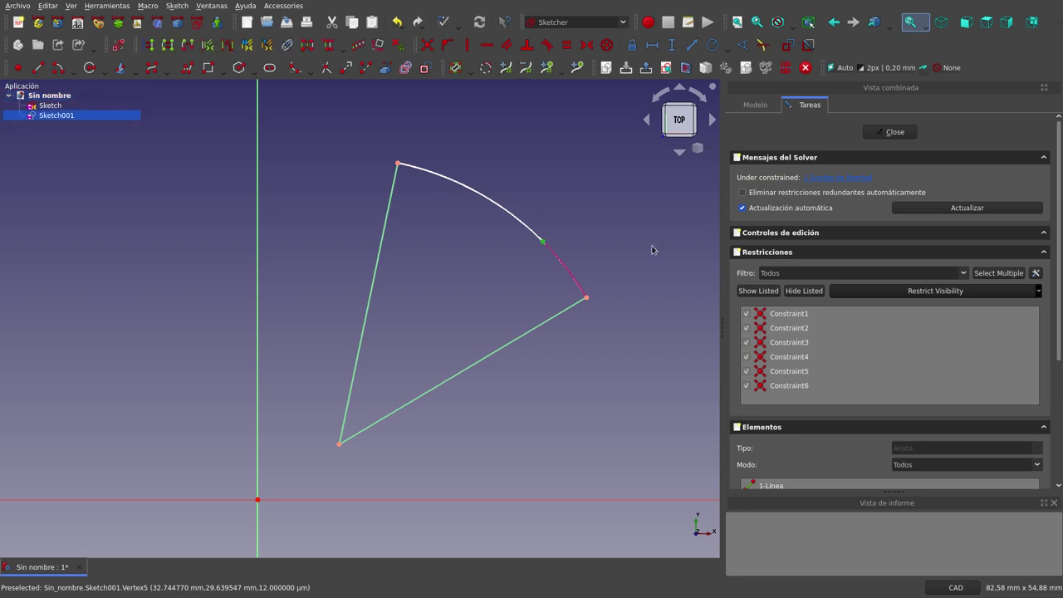
left_click(572, 307)
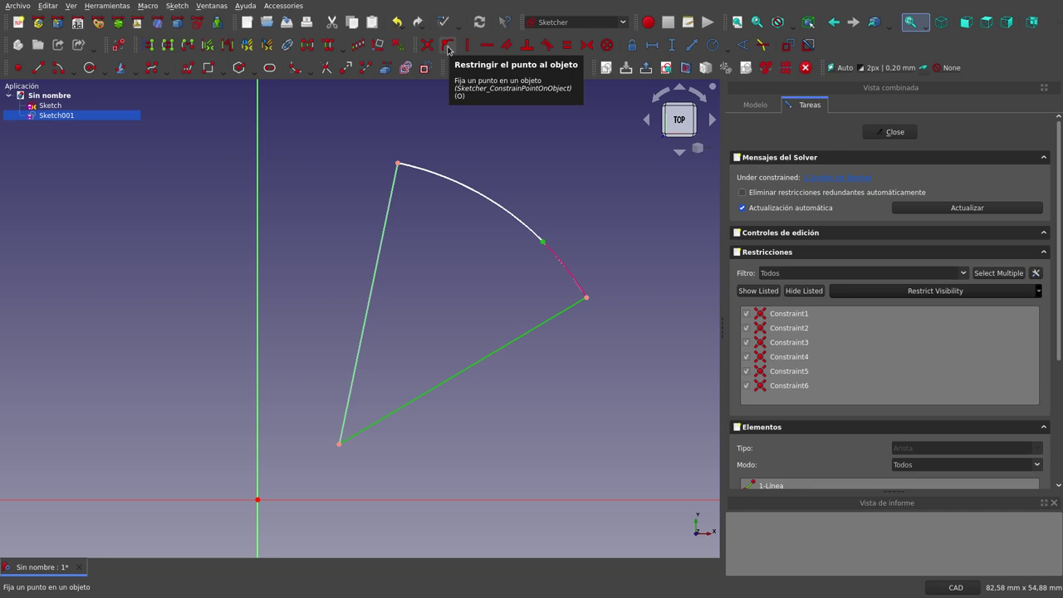
left_click(448, 45)
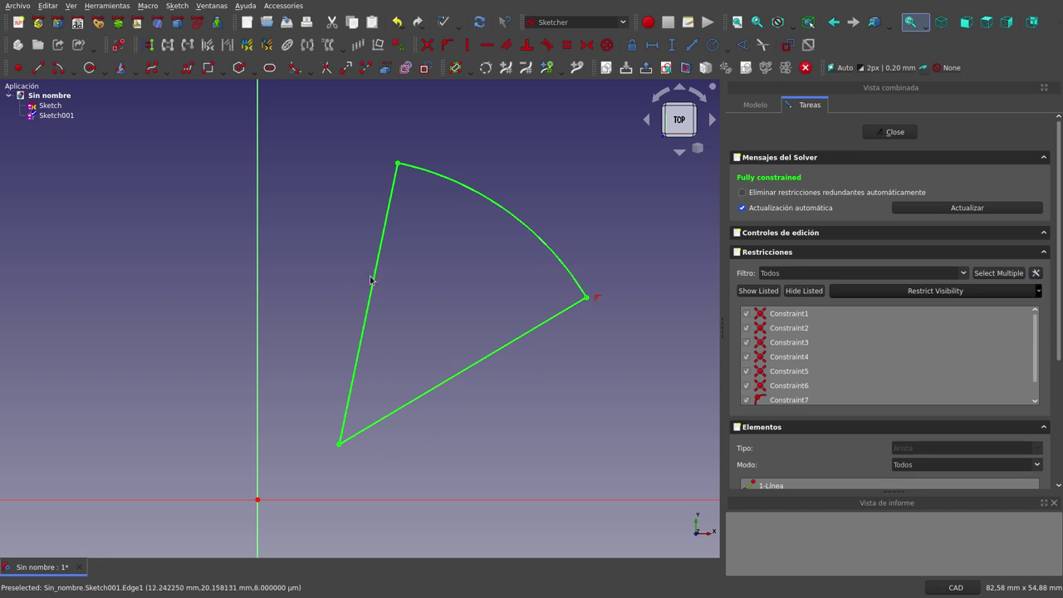
left_click(498, 208)
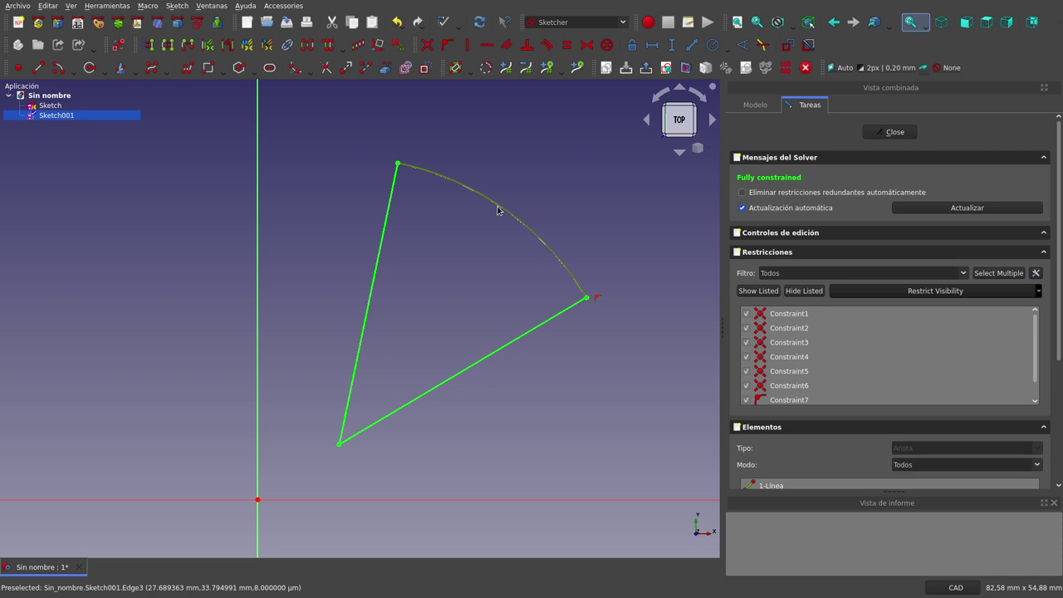
key("Delete")
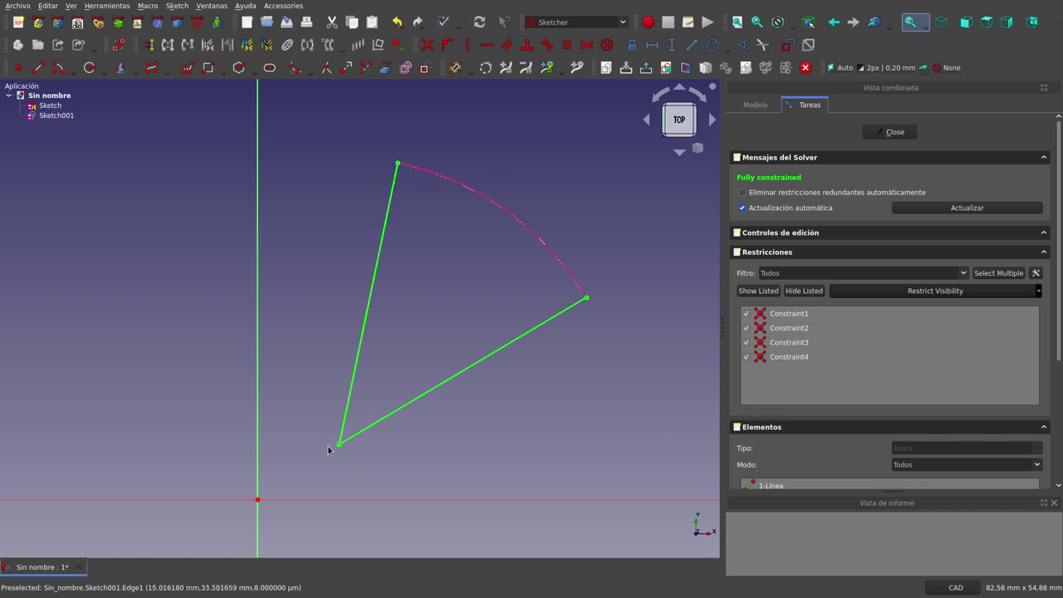
Draw an arc centred on the lower vertex from the top vertex to the right line's end
left_click(58, 70)
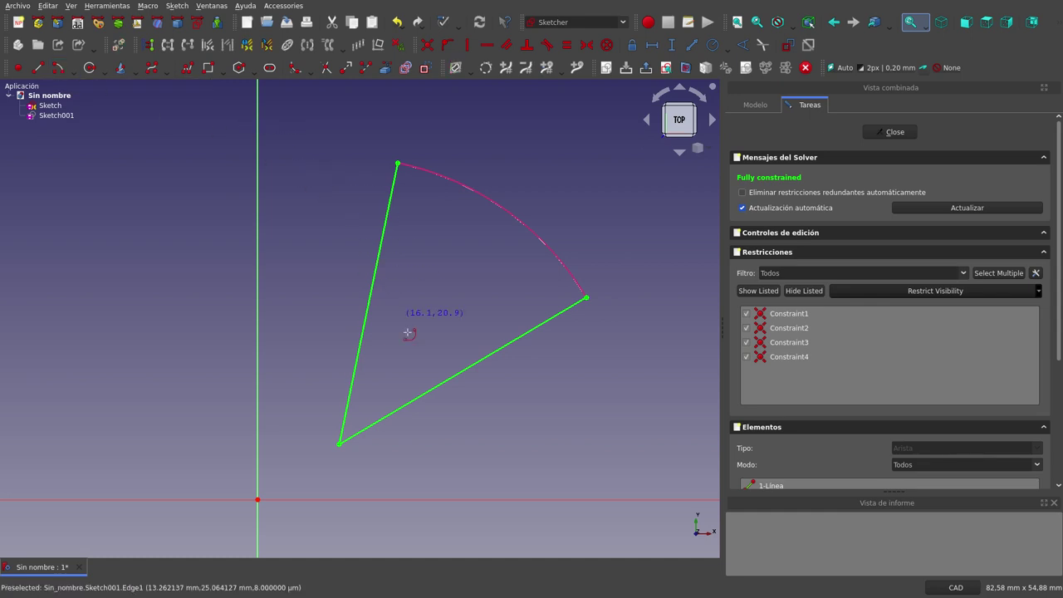
left_click(340, 444)
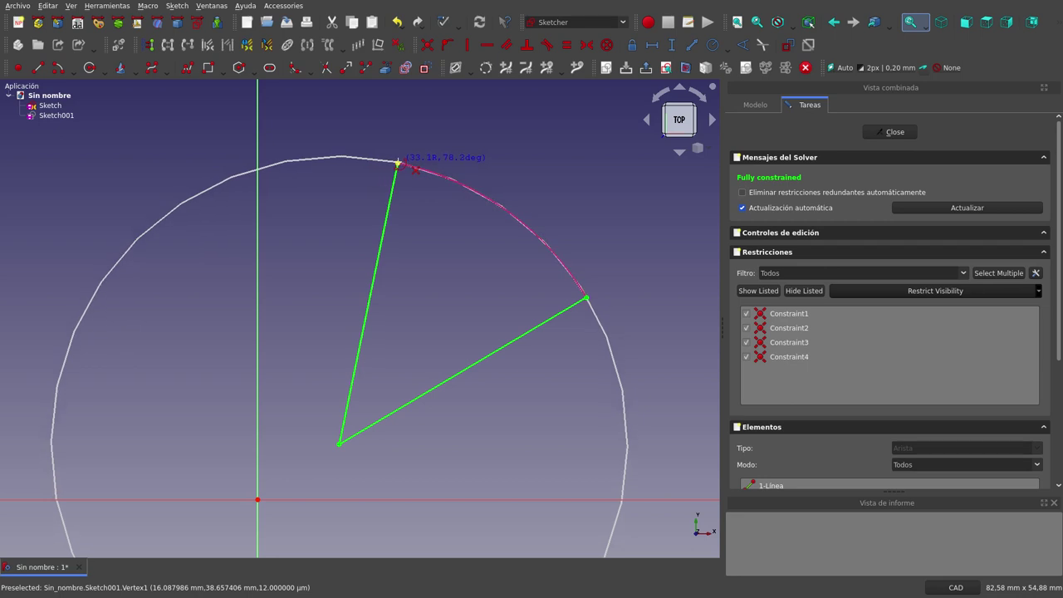
left_click(397, 162)
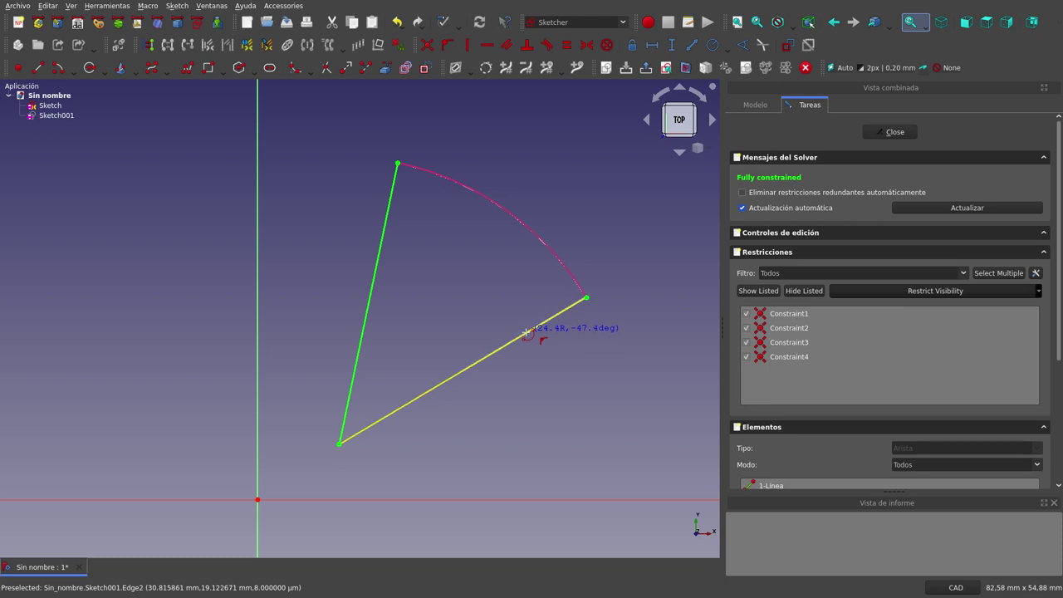
left_click(526, 333)
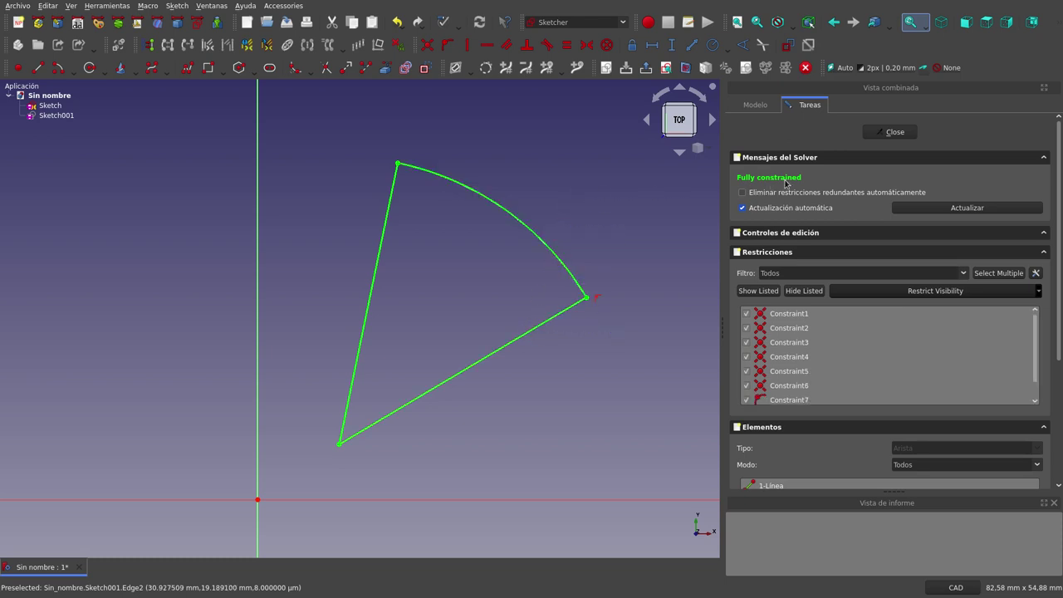